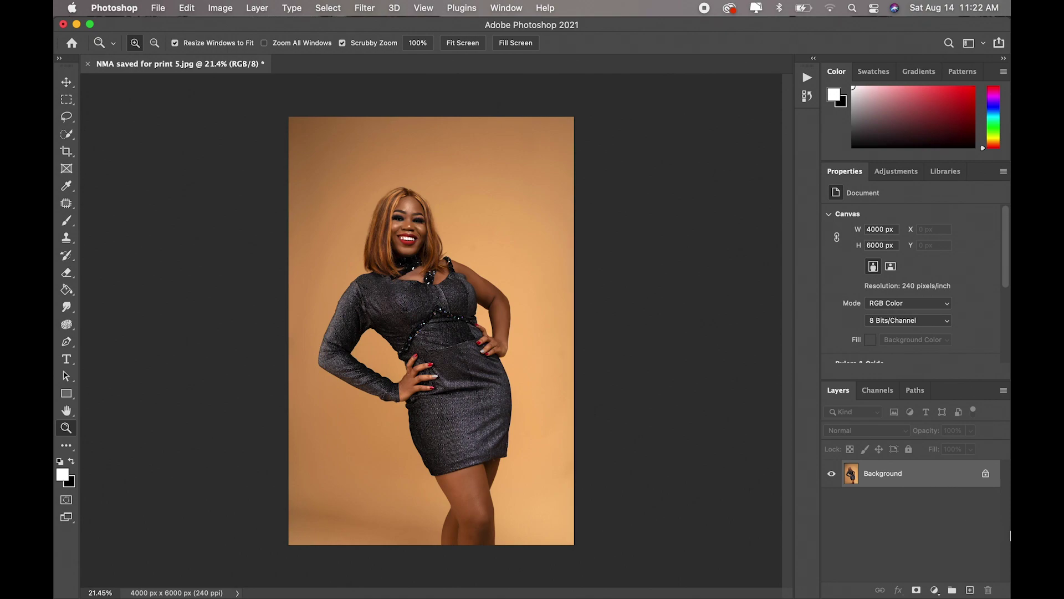
# Place texture-1893783_960_720.jpg from the Texture folder into the portrait document as a new layer
pyautogui.moveTo(1010, 538)
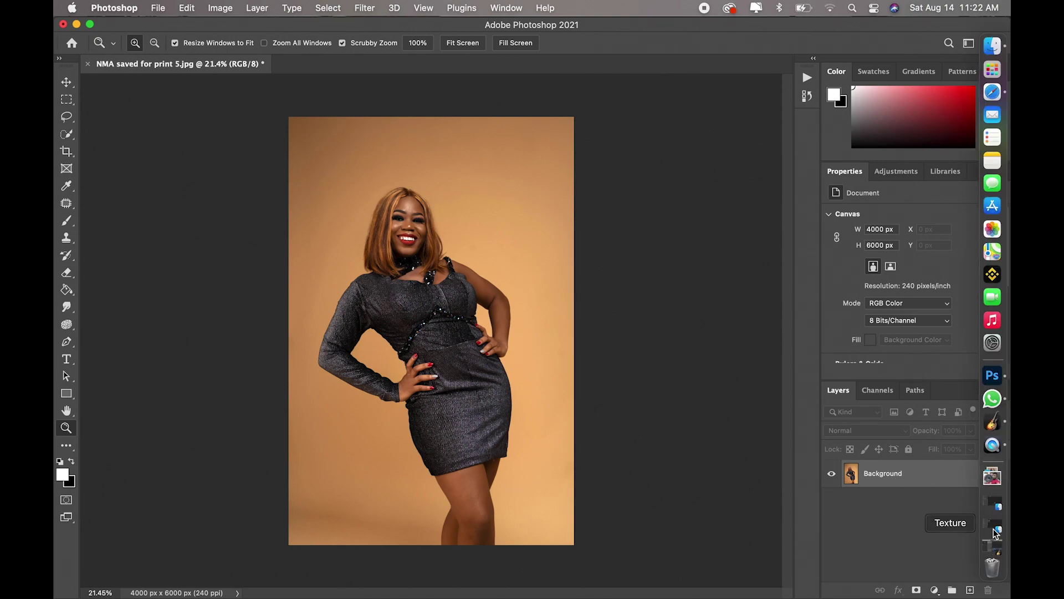
pyautogui.click(996, 531)
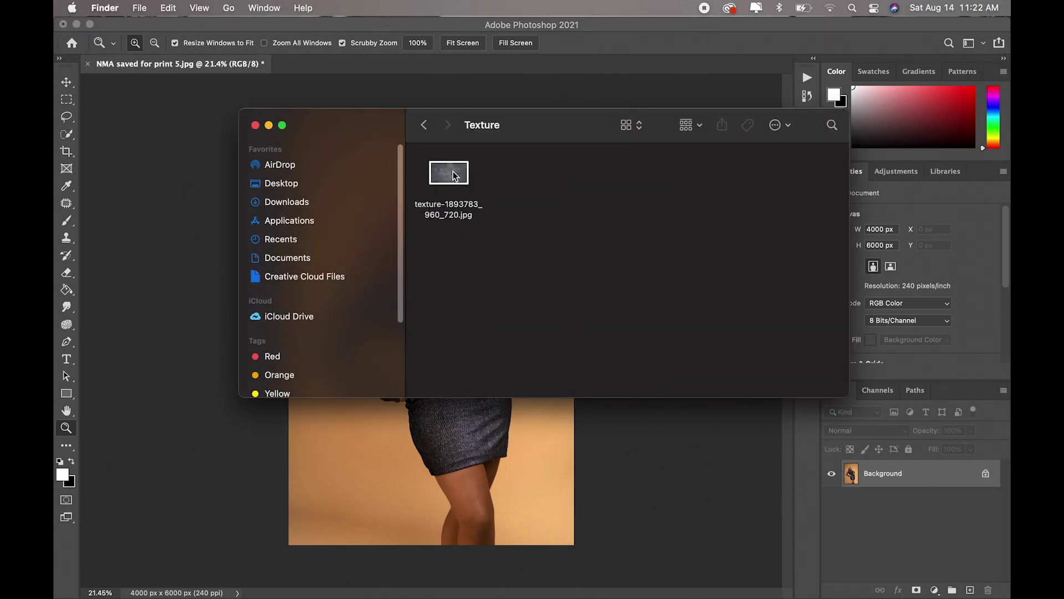
pyautogui.click(453, 175)
pyautogui.moveTo(548, 137); pyautogui.dragTo(719, 82)
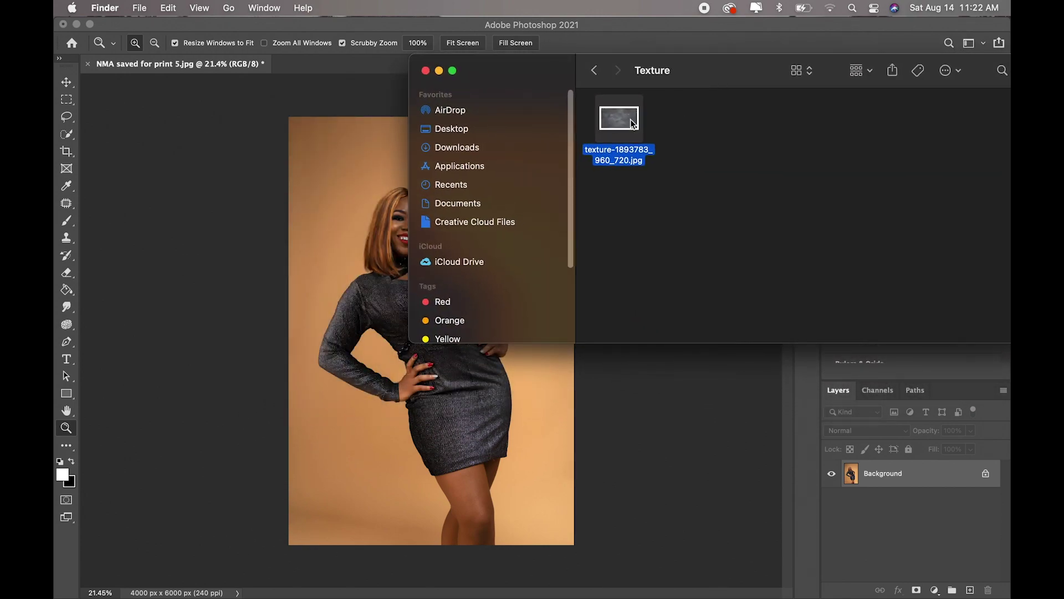
pyautogui.moveTo(632, 125); pyautogui.dragTo(399, 382)
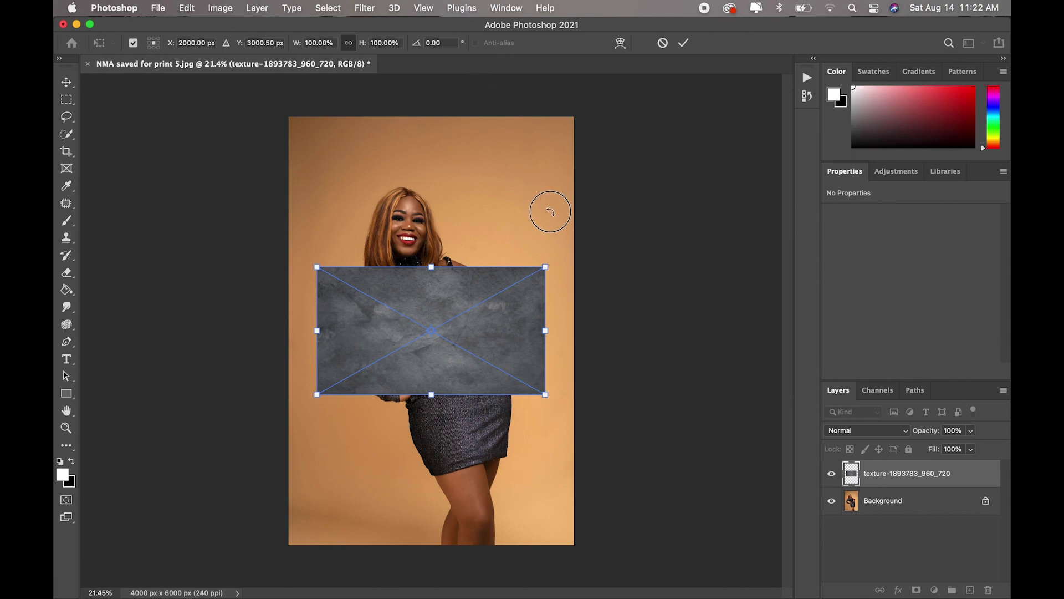
# Rotate the placed texture to 90° and scale it to about 233% so it covers the whole canvas
pyautogui.moveTo(549, 209); pyautogui.dragTo(509, 377)
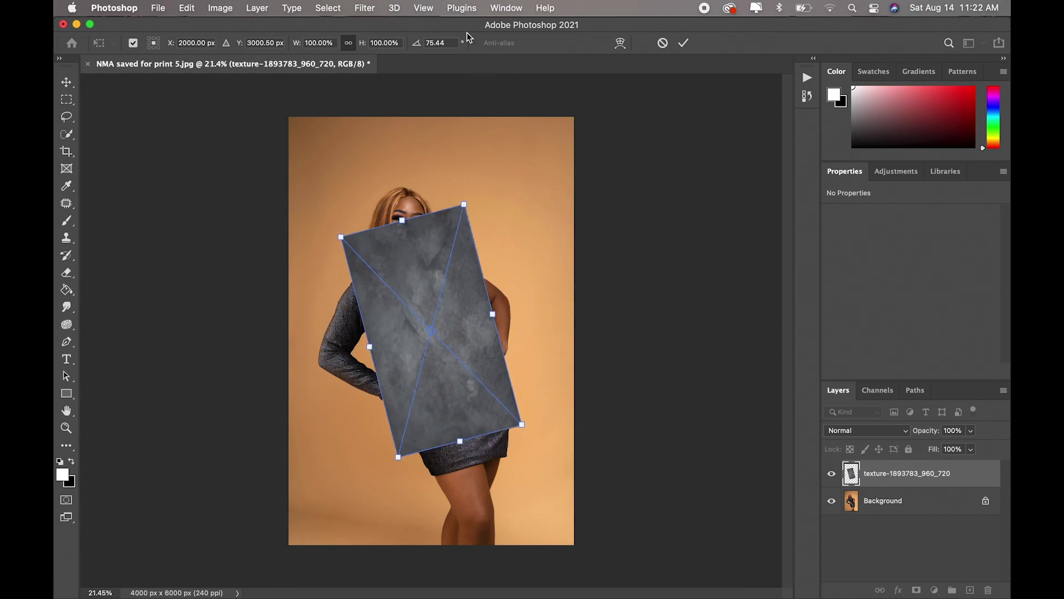
pyautogui.click(438, 42)
pyautogui.write('90')
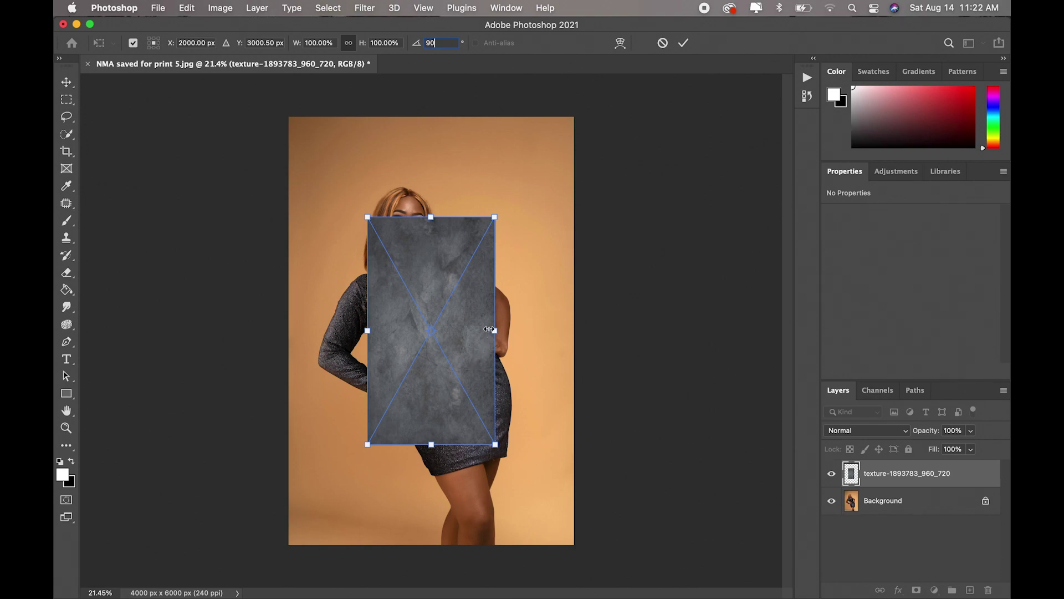
pyautogui.moveTo(489, 329); pyautogui.dragTo(580, 331)
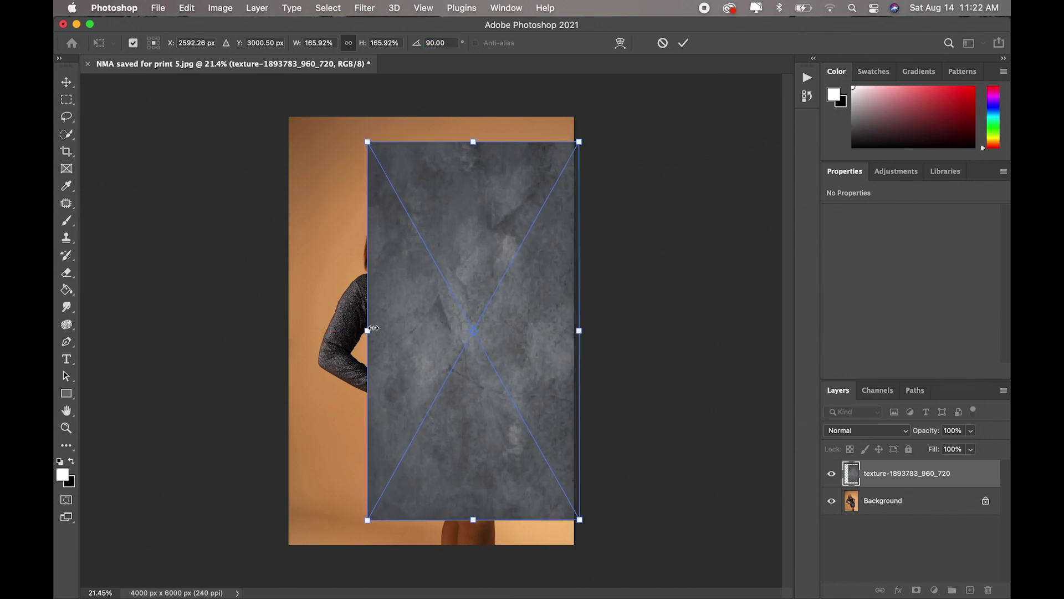
pyautogui.moveTo(370, 328); pyautogui.dragTo(281, 331)
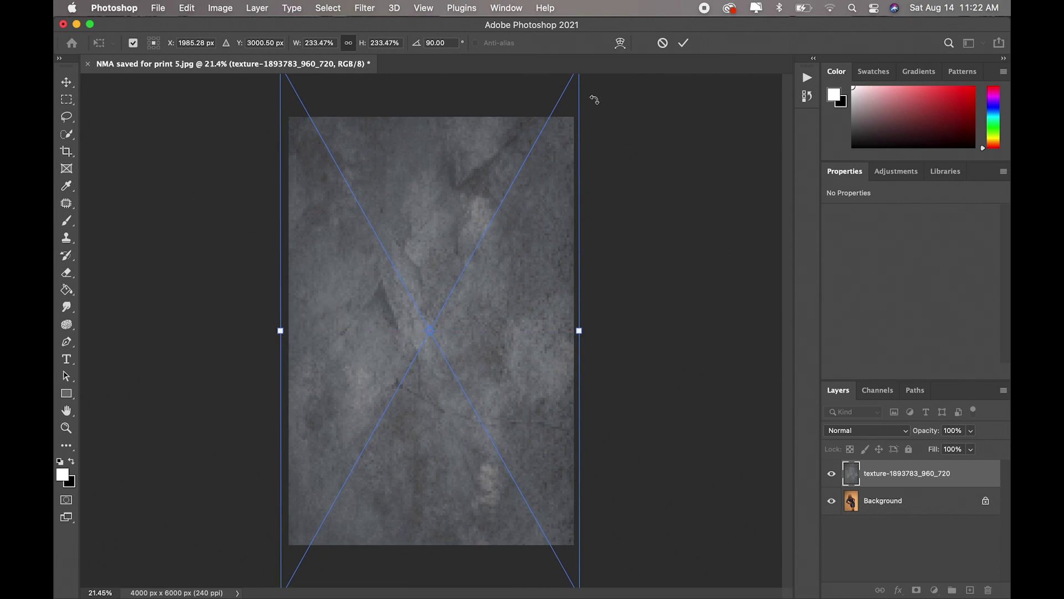
pyautogui.click(684, 42)
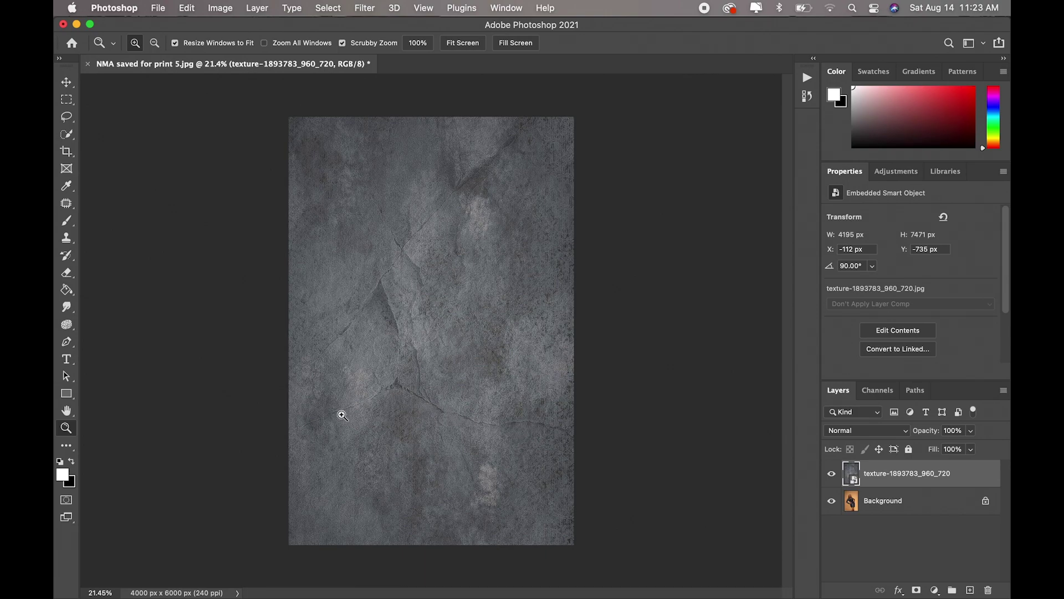
# Rasterize the texture layer and patch out its long diagonal crack with clean texture using the Patch tool
pyautogui.moveTo(67, 203); pyautogui.dragTo(133, 231)
pyautogui.click(131, 226)
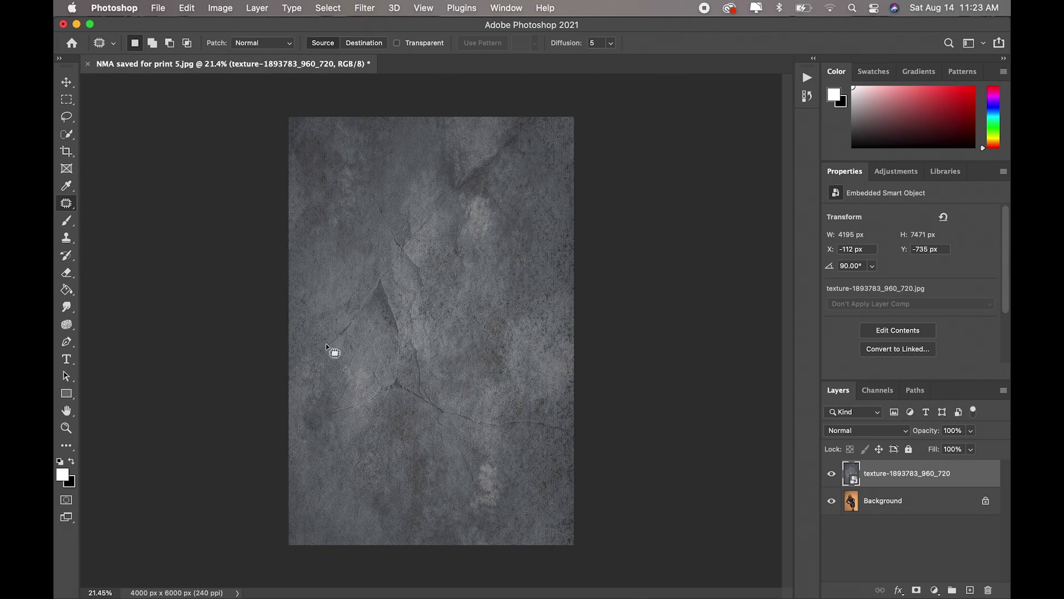
pyautogui.moveTo(327, 343)
pyautogui.mouseDown()
pyautogui.moveTo(400, 242)
pyautogui.moveTo(453, 189)
pyautogui.moveTo(367, 311)
pyautogui.mouseUp()
pyautogui.click(367, 311)
pyautogui.click(563, 270)
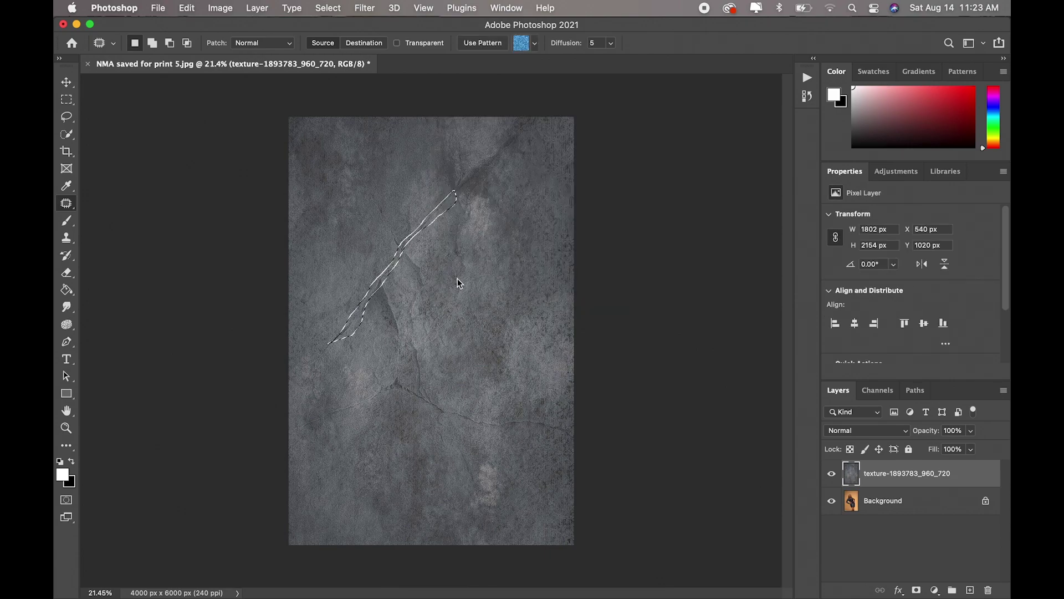
pyautogui.moveTo(368, 275); pyautogui.dragTo(356, 245)
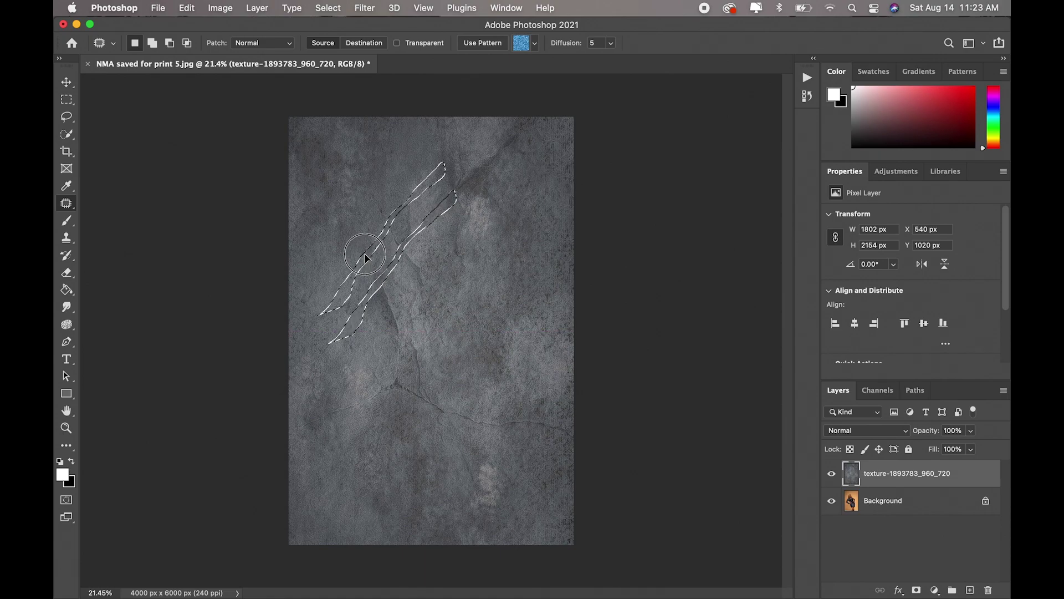
pyautogui.click(439, 298)
# Patch out the remaining texture flaws: the long lower crack, the short central crack and the dark crease near the upper edge
pyautogui.moveTo(411, 396)
pyautogui.mouseDown()
pyautogui.moveTo(336, 419)
pyautogui.moveTo(338, 406)
pyautogui.moveTo(407, 376)
pyautogui.moveTo(461, 407)
pyautogui.moveTo(567, 424)
pyautogui.moveTo(488, 455)
pyautogui.mouseUp()
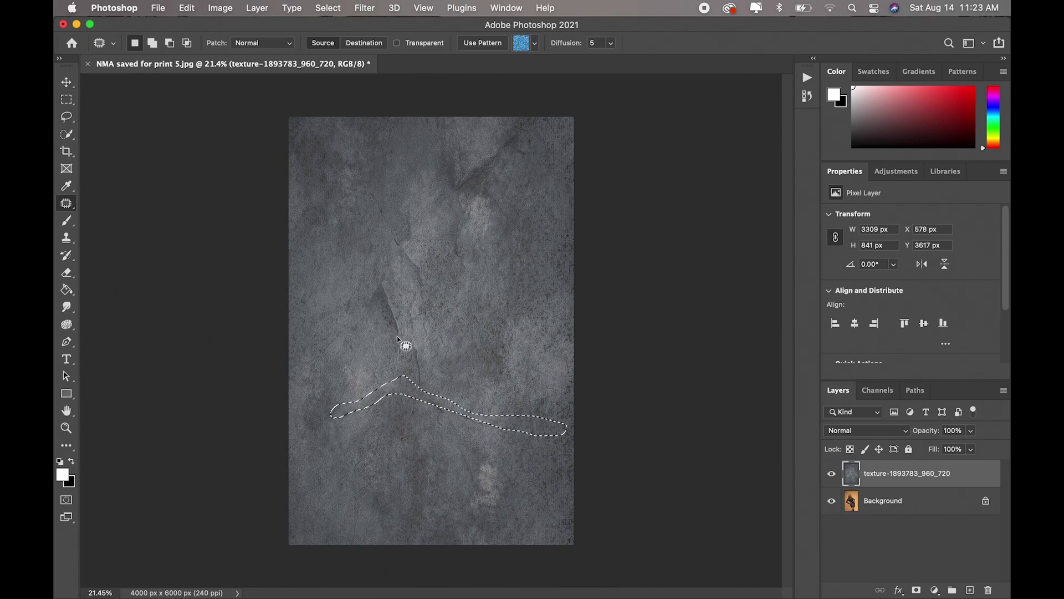
pyautogui.moveTo(398, 339)
pyautogui.mouseDown()
pyautogui.moveTo(381, 278)
pyautogui.moveTo(398, 293)
pyautogui.moveTo(401, 336)
pyautogui.mouseUp()
pyautogui.moveTo(398, 324)
pyautogui.mouseDown()
pyautogui.moveTo(365, 334)
pyautogui.moveTo(436, 321)
pyautogui.mouseUp()
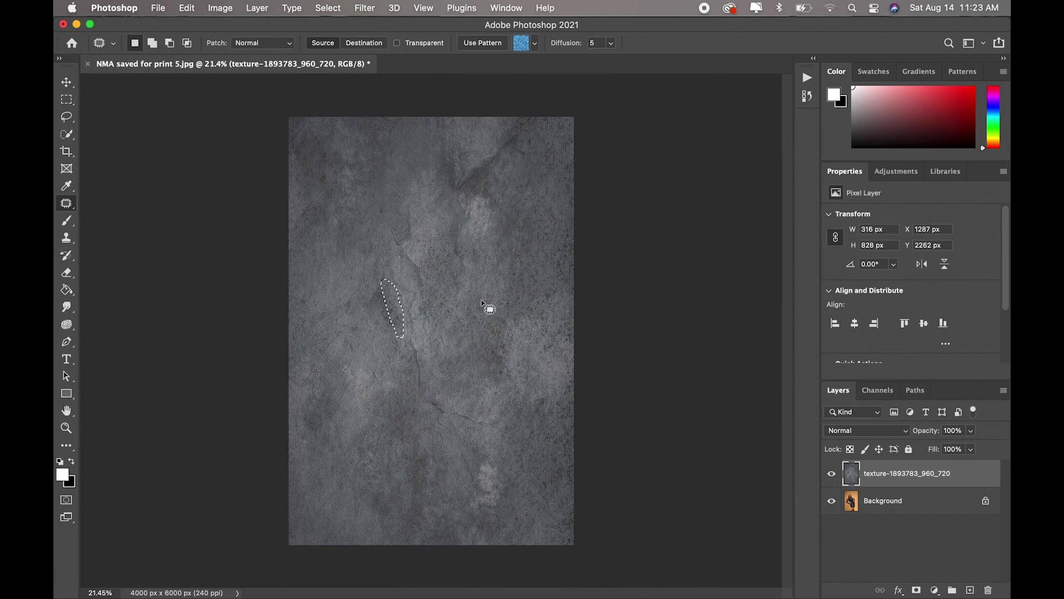
pyautogui.click(453, 276)
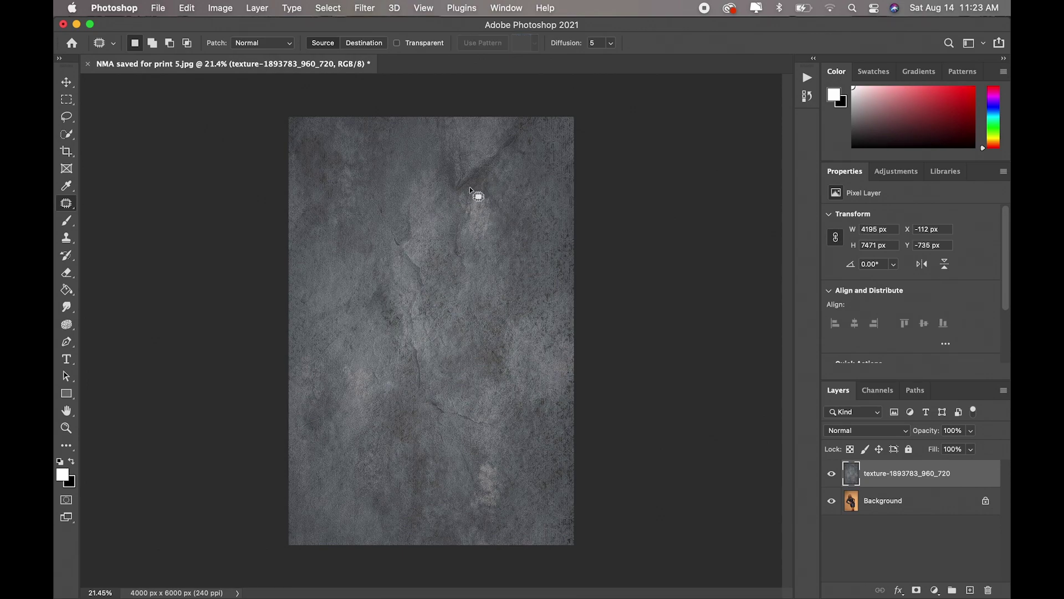
pyautogui.moveTo(470, 188)
pyautogui.mouseDown()
pyautogui.moveTo(458, 195)
pyautogui.moveTo(449, 176)
pyautogui.moveTo(502, 142)
pyautogui.moveTo(508, 150)
pyautogui.moveTo(473, 190)
pyautogui.moveTo(505, 226)
pyautogui.mouseUp()
pyautogui.click(574, 297)
# Set the texture layer's blend mode to Overlay and soften it with a Gaussian Blur
pyautogui.click(893, 433)
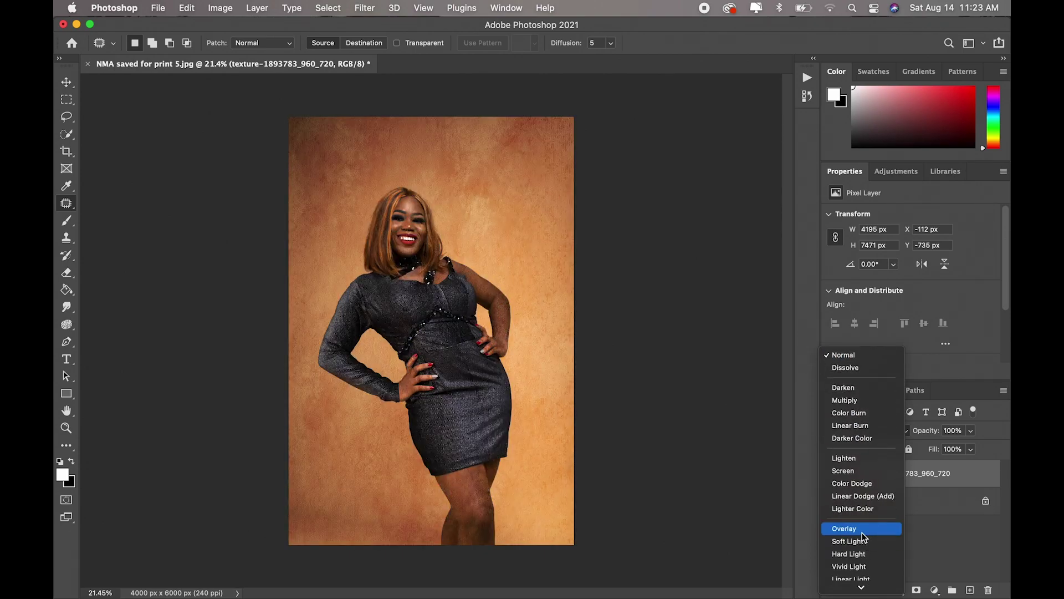
pyautogui.click(863, 531)
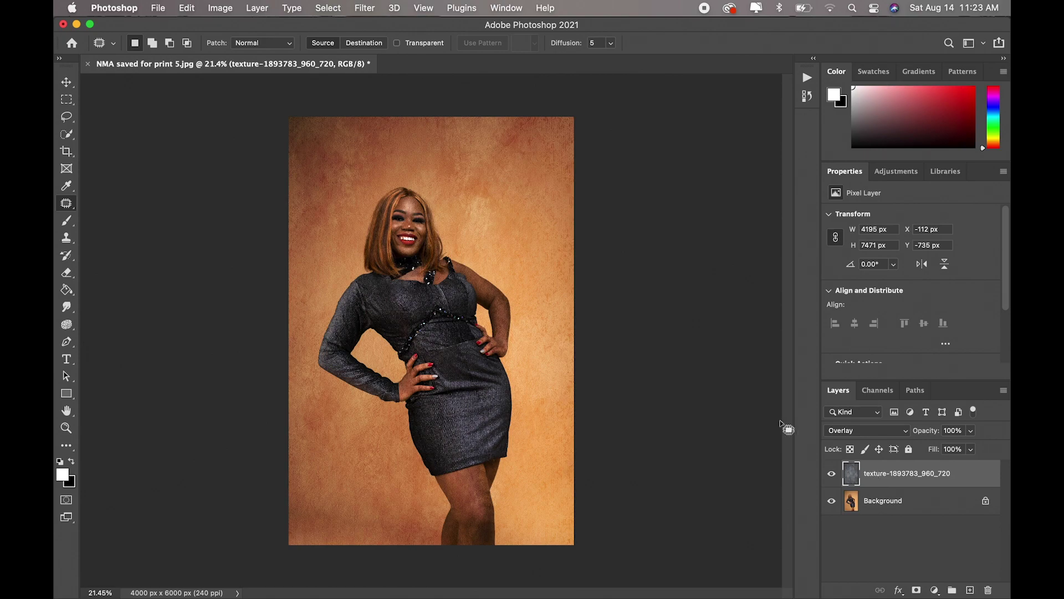
pyautogui.click(365, 8)
pyautogui.moveTo(438, 177)
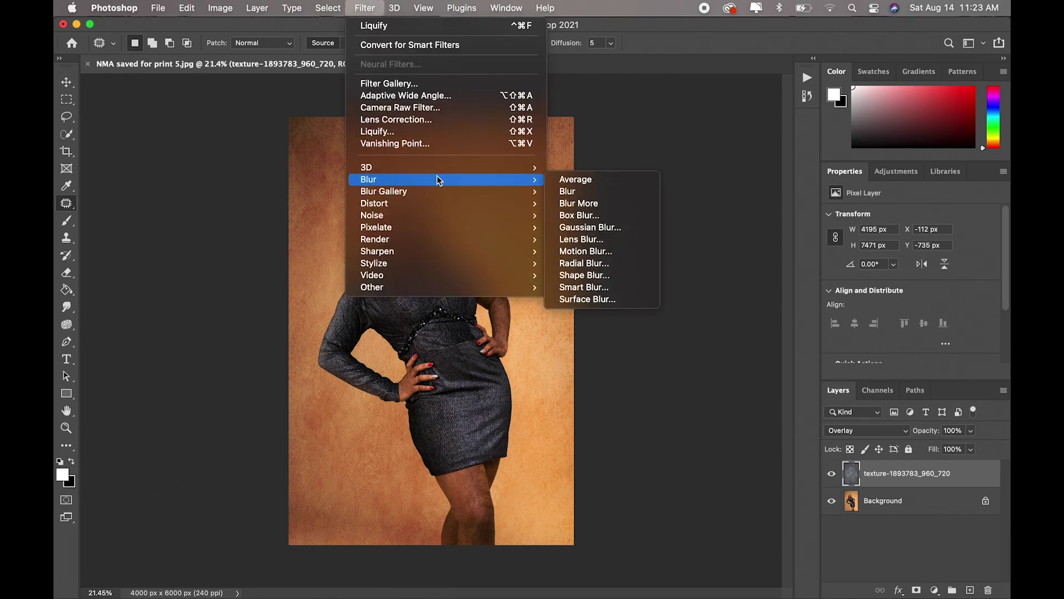
pyautogui.click(579, 228)
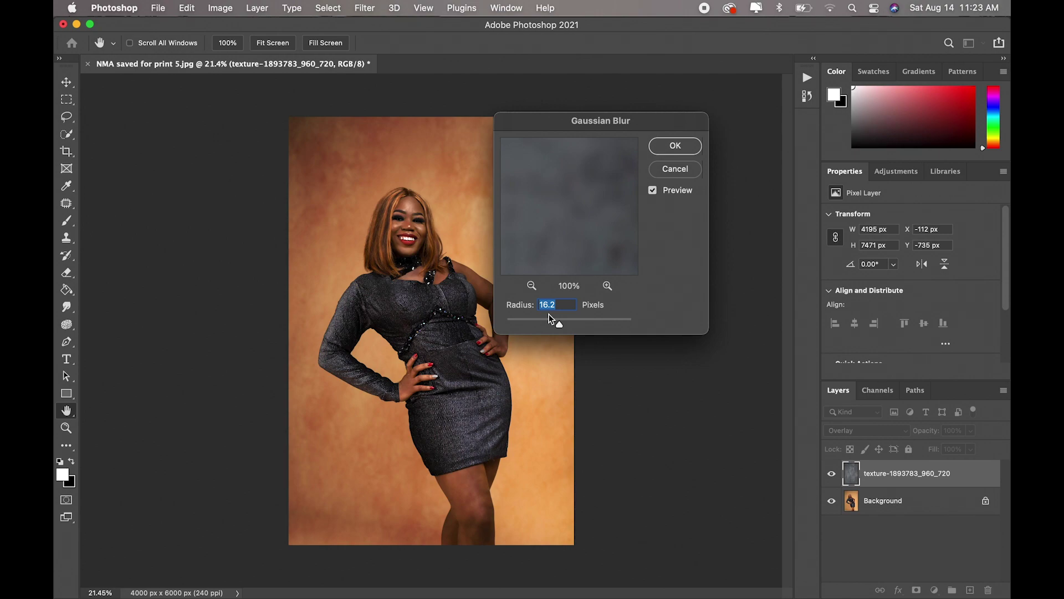
pyautogui.moveTo(560, 328); pyautogui.dragTo(550, 329)
pyautogui.moveTo(550, 329)
pyautogui.mouseDown()
pyautogui.moveTo(533, 330)
pyautogui.moveTo(561, 328)
pyautogui.mouseUp()
pyautogui.click(670, 150)
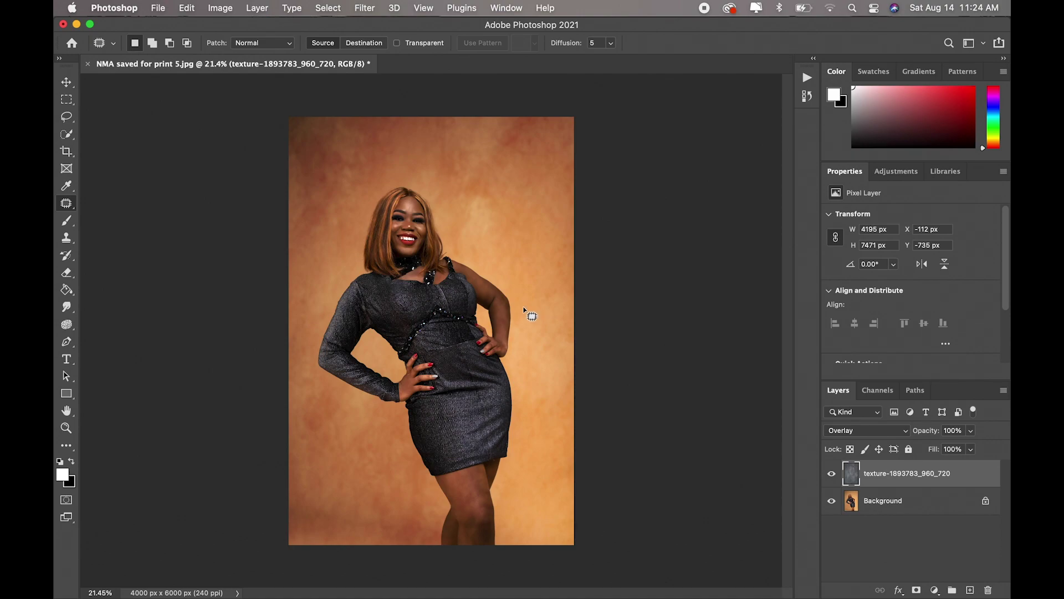
# Add a layer mask to the texture layer and ready the Brush tool with black as the foreground colour
pyautogui.click(66, 429)
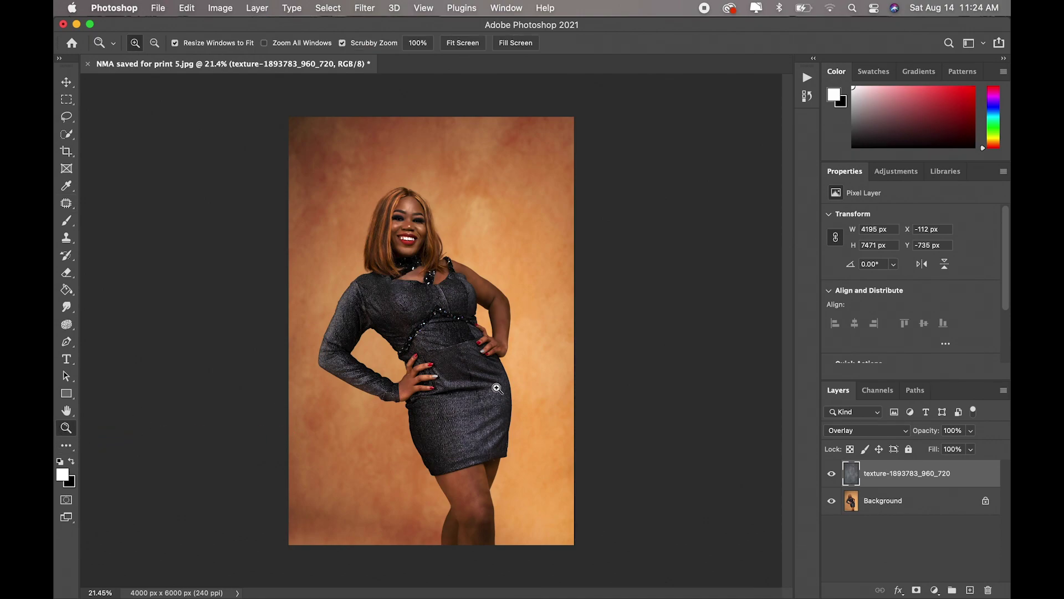
pyautogui.moveTo(427, 452); pyautogui.dragTo(502, 507)
pyautogui.scroll(-1, 575, 510)
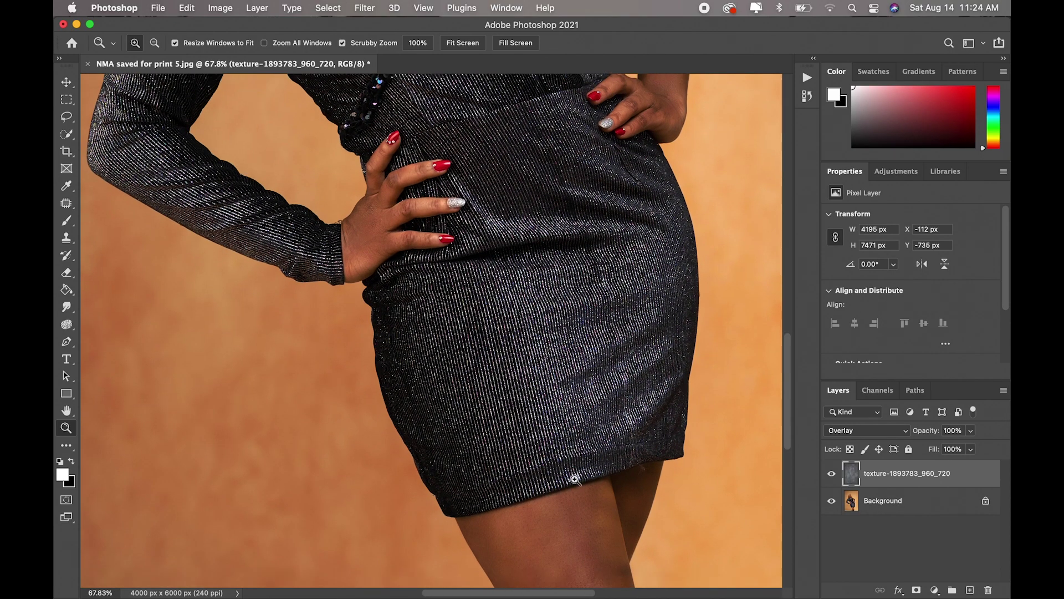
pyautogui.moveTo(575, 479); pyautogui.dragTo(545, 439)
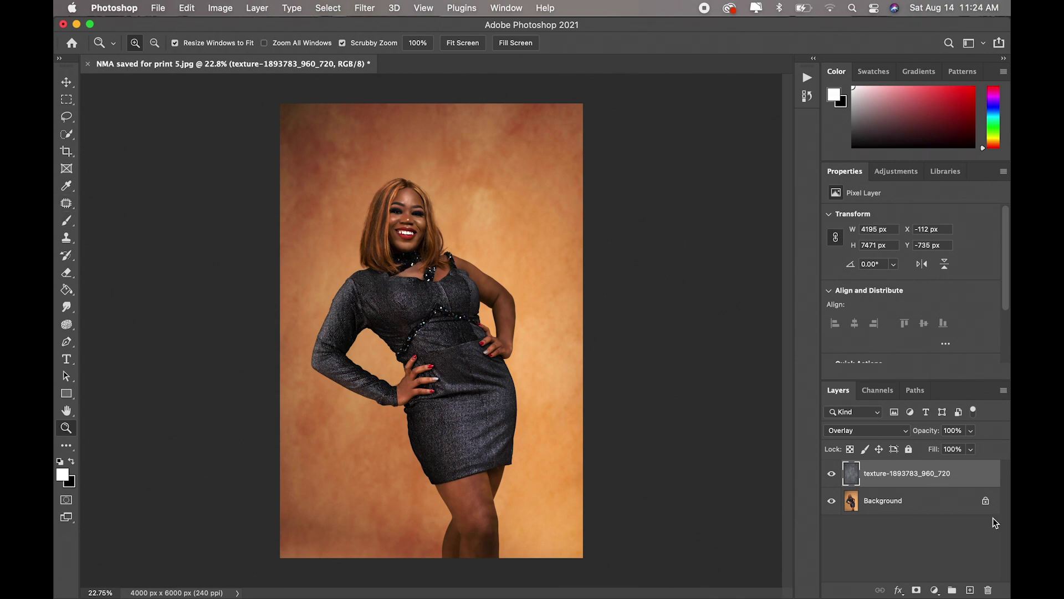
pyautogui.click(918, 591)
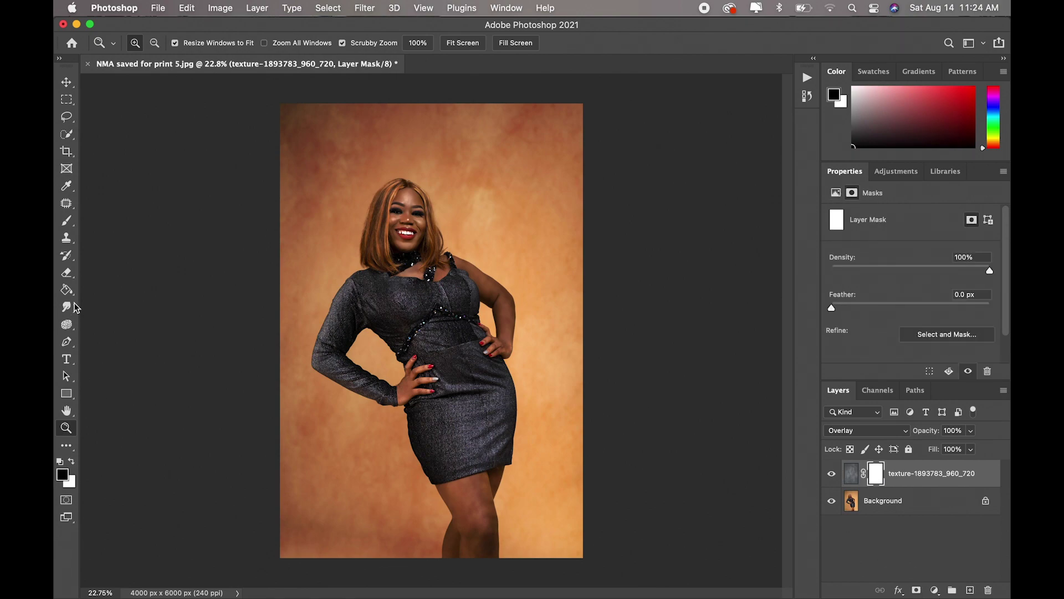
pyautogui.click(66, 221)
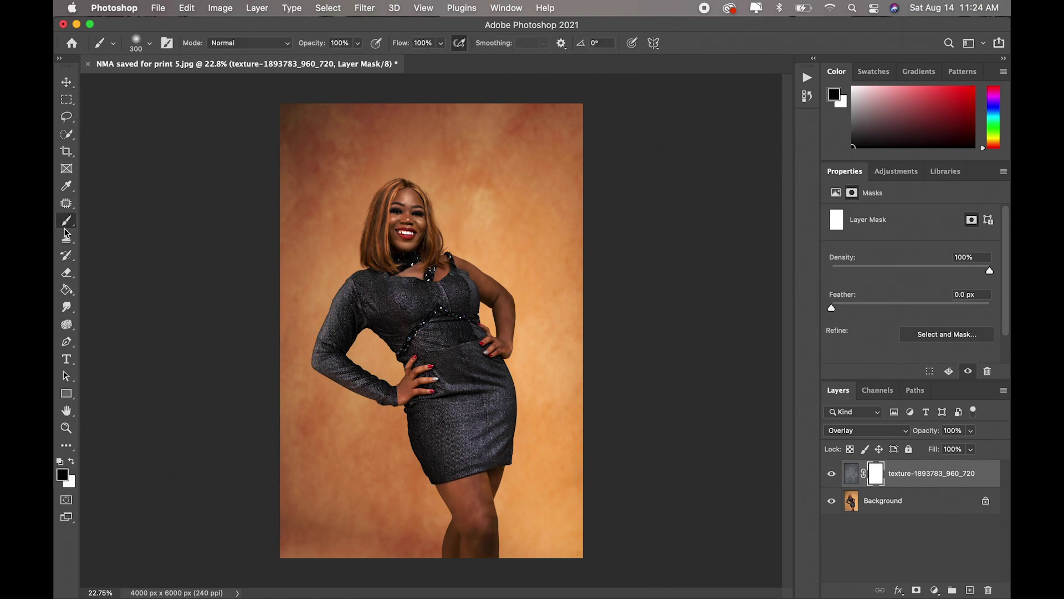
pyautogui.click(71, 463)
pyautogui.click(73, 464)
# Paint black on the mask over the woman's face, hair, arms and upper dress with a soft 300 px brush
pyautogui.moveTo(405, 229)
pyautogui.mouseDown()
pyautogui.moveTo(395, 207)
pyautogui.moveTo(391, 233)
pyautogui.moveTo(397, 204)
pyautogui.mouseUp()
pyautogui.rightClick(383, 227)
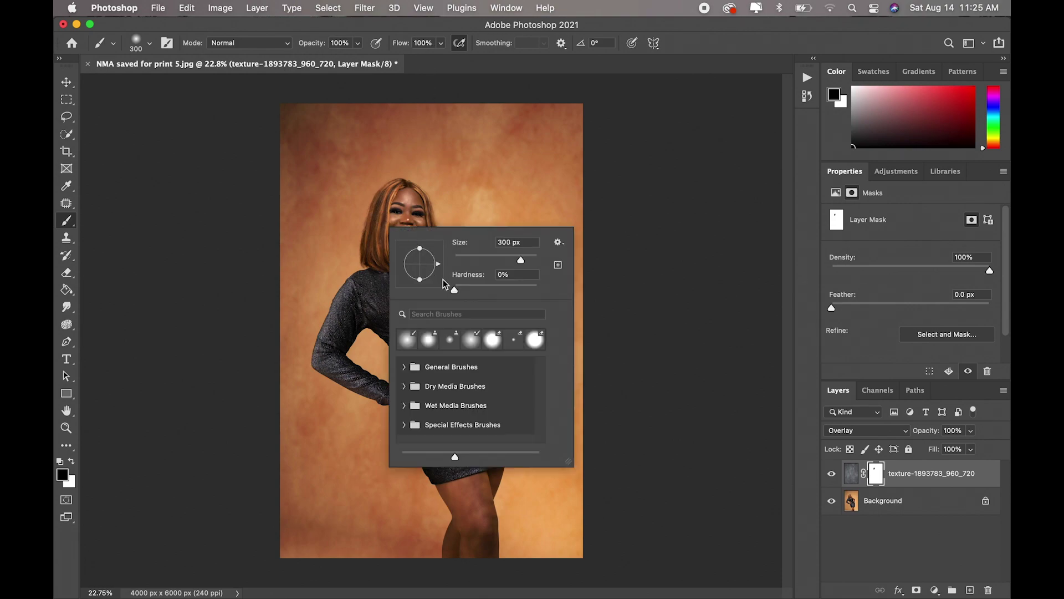
pyautogui.click(455, 292)
pyautogui.click(394, 215)
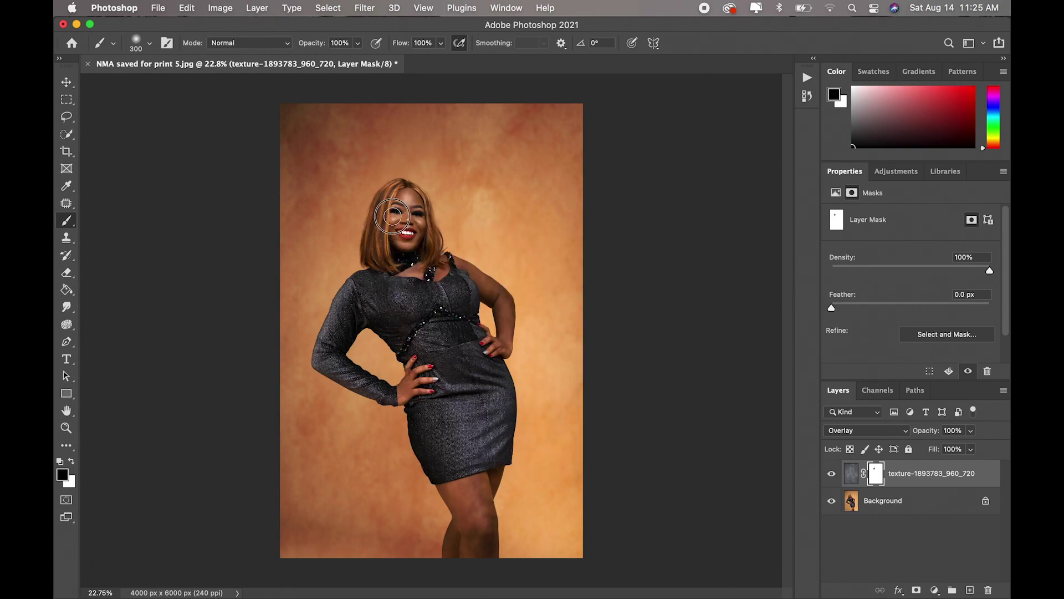
pyautogui.moveTo(379, 252)
pyautogui.mouseDown()
pyautogui.moveTo(386, 198)
pyautogui.moveTo(409, 198)
pyautogui.moveTo(428, 254)
pyautogui.moveTo(389, 271)
pyautogui.moveTo(397, 245)
pyautogui.moveTo(383, 250)
pyautogui.moveTo(401, 297)
pyautogui.moveTo(450, 271)
pyautogui.moveTo(482, 284)
pyautogui.moveTo(508, 313)
pyautogui.moveTo(491, 349)
pyautogui.moveTo(486, 333)
pyautogui.moveTo(502, 350)
pyautogui.moveTo(504, 307)
pyautogui.moveTo(485, 288)
pyautogui.moveTo(450, 273)
pyautogui.moveTo(463, 335)
pyautogui.moveTo(437, 300)
pyautogui.moveTo(454, 322)
pyautogui.moveTo(448, 284)
pyautogui.moveTo(385, 237)
pyautogui.moveTo(397, 287)
pyautogui.moveTo(349, 300)
pyautogui.moveTo(322, 353)
pyautogui.moveTo(337, 366)
pyautogui.moveTo(326, 362)
pyautogui.moveTo(395, 390)
pyautogui.moveTo(430, 366)
pyautogui.moveTo(406, 387)
pyautogui.moveTo(368, 384)
pyautogui.moveTo(342, 362)
pyautogui.moveTo(340, 314)
pyautogui.moveTo(368, 299)
pyautogui.moveTo(412, 311)
pyautogui.moveTo(418, 300)
pyautogui.moveTo(403, 339)
pyautogui.moveTo(416, 349)
pyautogui.moveTo(394, 335)
pyautogui.moveTo(418, 356)
pyautogui.moveTo(413, 310)
pyautogui.moveTo(432, 316)
pyautogui.moveTo(450, 344)
pyautogui.mouseUp()
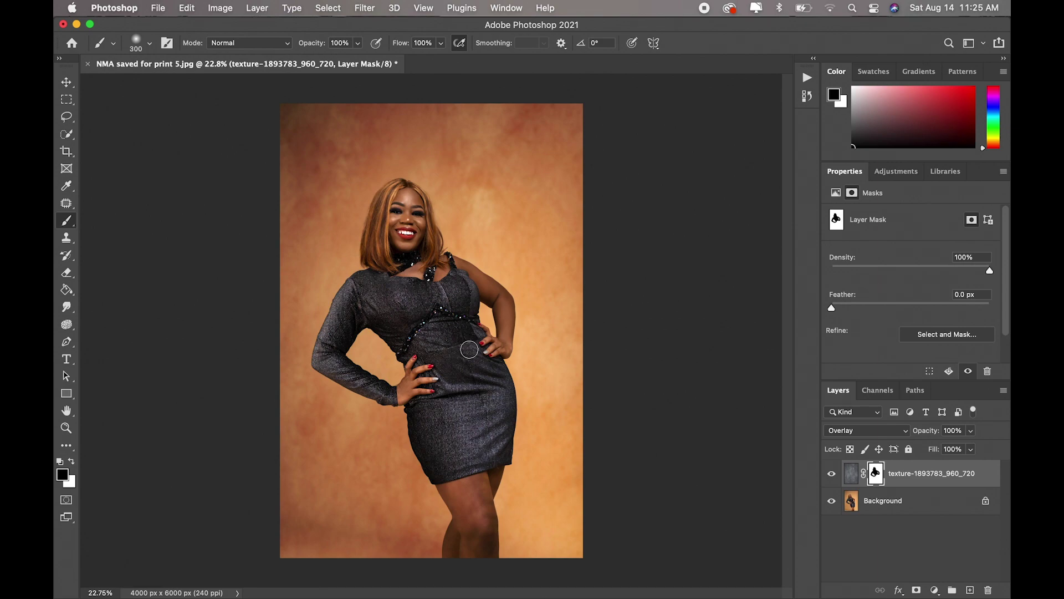
# Enlarge the brush to 700 px and mask the texture off the waist and skirt of the dress
pyautogui.press(']')
pyautogui.press(']')
pyautogui.press(']')
pyautogui.press(']')
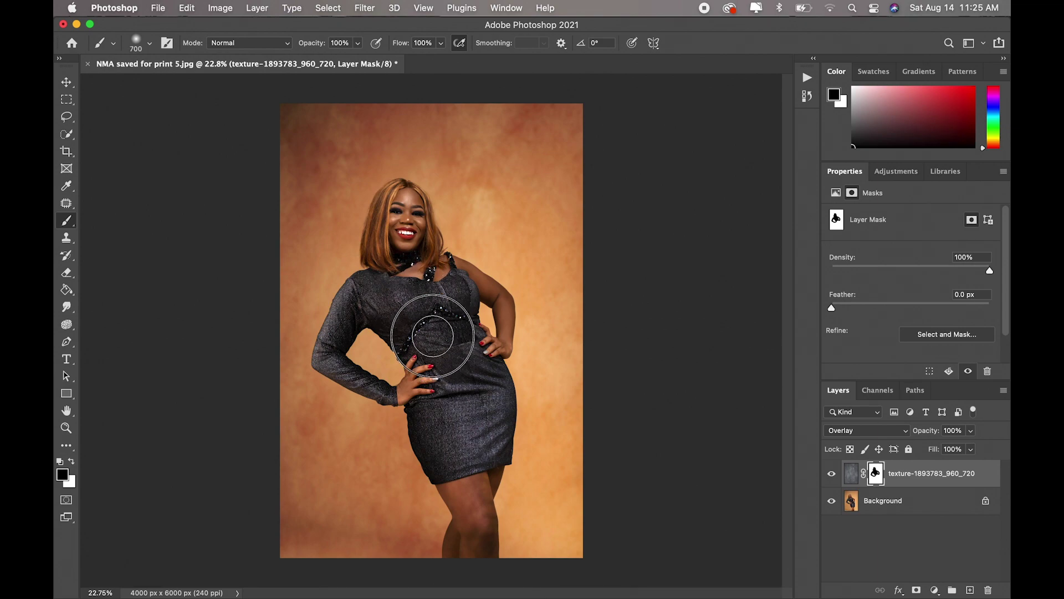
pyautogui.moveTo(438, 334)
pyautogui.mouseDown()
pyautogui.moveTo(391, 289)
pyautogui.moveTo(414, 331)
pyautogui.moveTo(432, 308)
pyautogui.moveTo(413, 259)
pyautogui.moveTo(442, 340)
pyautogui.moveTo(439, 314)
pyautogui.moveTo(483, 369)
pyautogui.moveTo(446, 312)
pyautogui.moveTo(440, 336)
pyautogui.moveTo(423, 341)
pyautogui.moveTo(432, 362)
pyautogui.moveTo(413, 337)
pyautogui.moveTo(441, 373)
pyautogui.moveTo(436, 430)
pyautogui.mouseUp()
pyautogui.moveTo(453, 451)
pyautogui.mouseDown()
pyautogui.moveTo(435, 439)
pyautogui.moveTo(467, 375)
pyautogui.moveTo(490, 401)
pyautogui.moveTo(473, 356)
pyautogui.moveTo(482, 465)
pyautogui.moveTo(460, 474)
pyautogui.moveTo(472, 448)
pyautogui.moveTo(488, 463)
pyautogui.moveTo(468, 475)
pyautogui.mouseUp()
# Reduce the brush to 300 px and mask the texture off the woman's legs
pyautogui.press('[')
pyautogui.press('[')
pyautogui.press('[')
pyautogui.press('[')
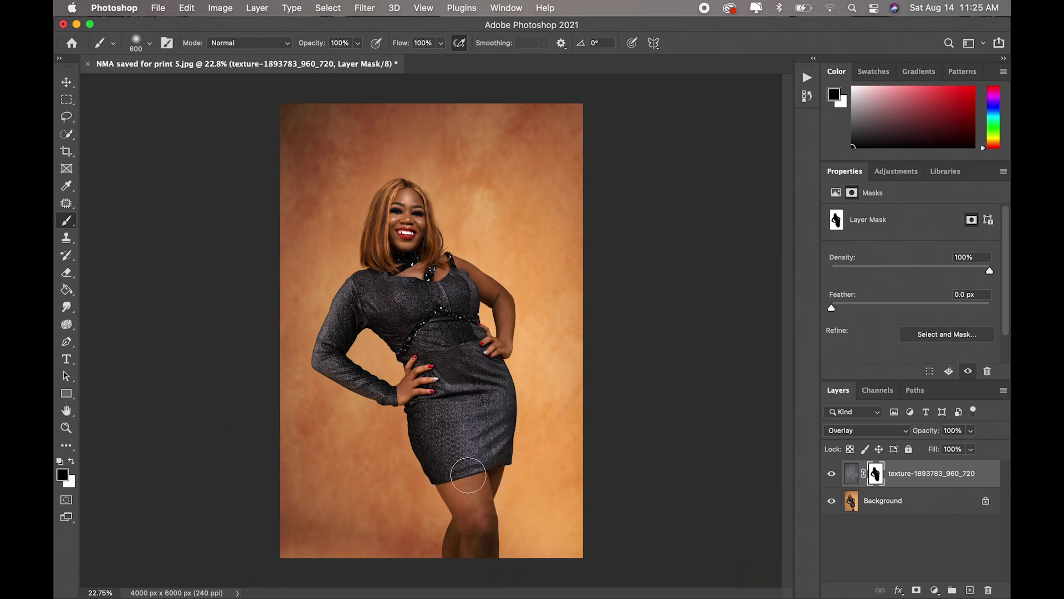
pyautogui.moveTo(480, 501)
pyautogui.mouseDown()
pyautogui.moveTo(487, 548)
pyautogui.moveTo(461, 542)
pyautogui.moveTo(463, 529)
pyautogui.moveTo(456, 549)
pyautogui.moveTo(475, 499)
pyautogui.moveTo(451, 475)
pyautogui.moveTo(484, 466)
pyautogui.moveTo(460, 439)
pyautogui.mouseUp()
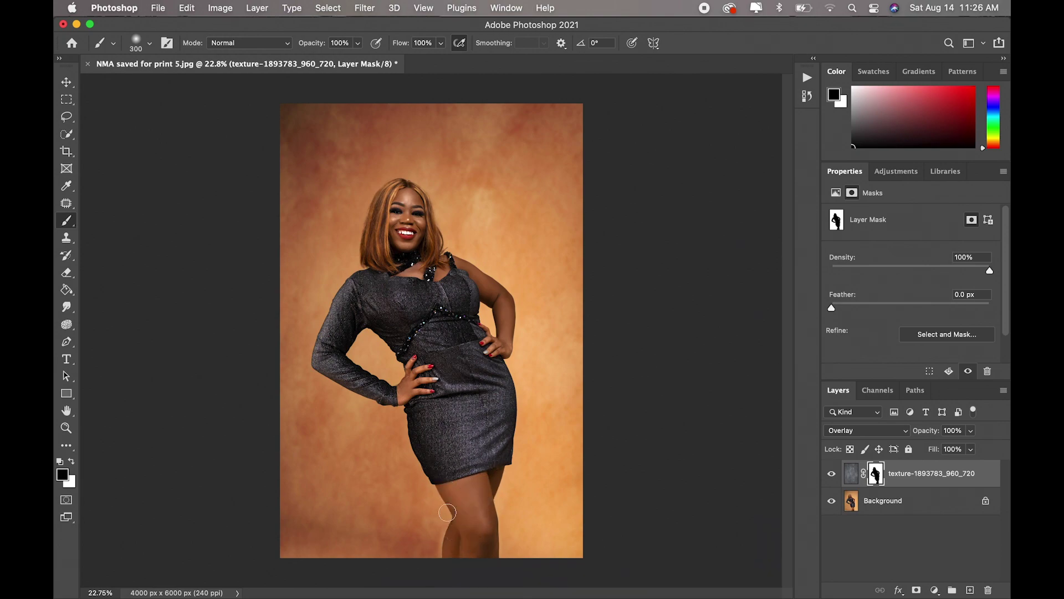
pyautogui.press('x')
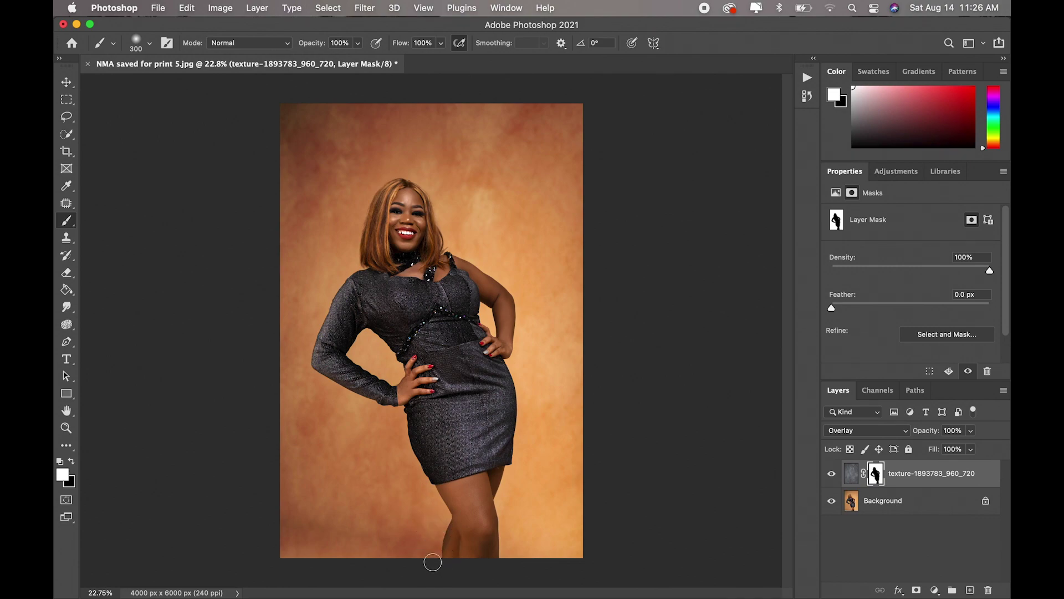
pyautogui.press('x')
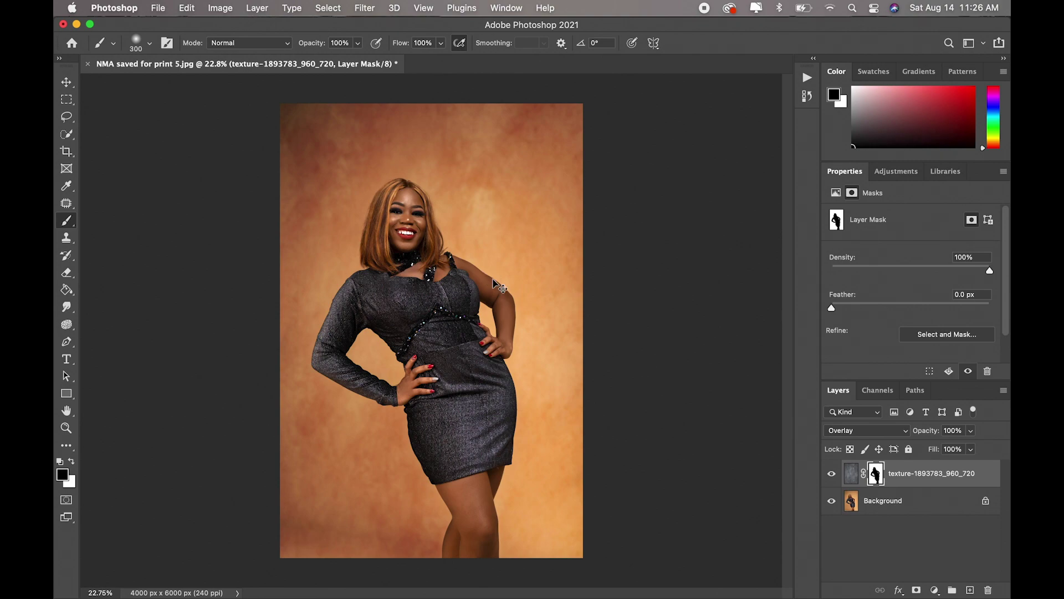
# Duplicate the masked texture layer, set the copy's opacity to 30% and select its layer mask
pyautogui.press('x')
pyautogui.press('super+j')
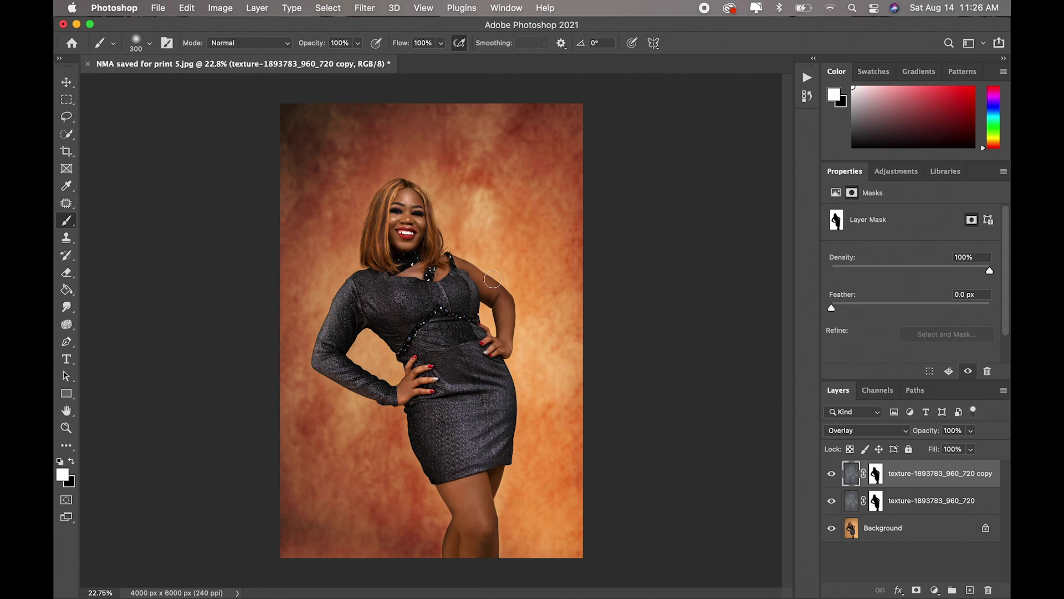
pyautogui.click(953, 431)
pyautogui.write('30')
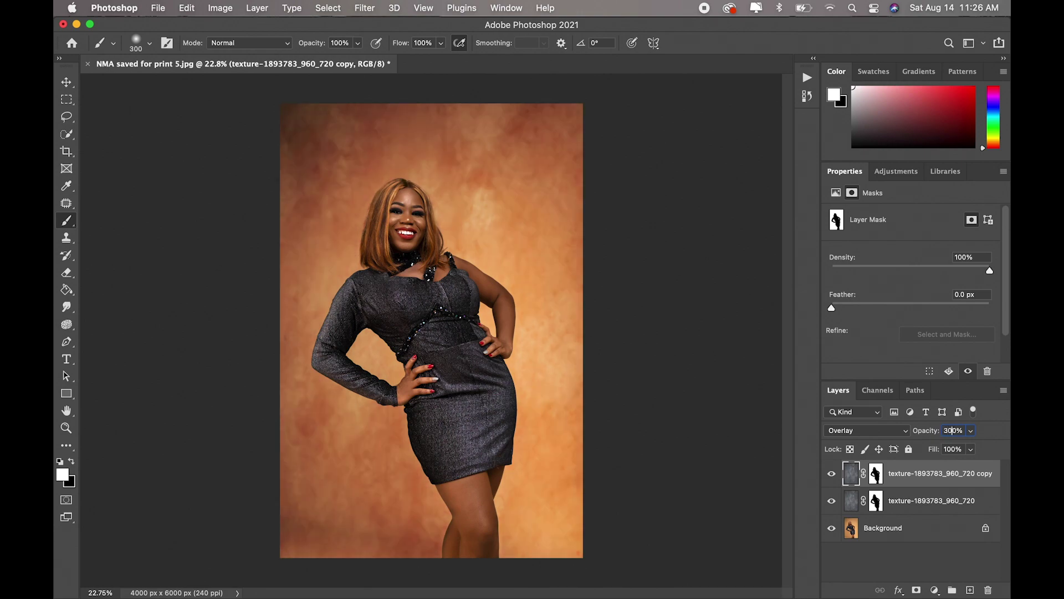
pyautogui.click(876, 476)
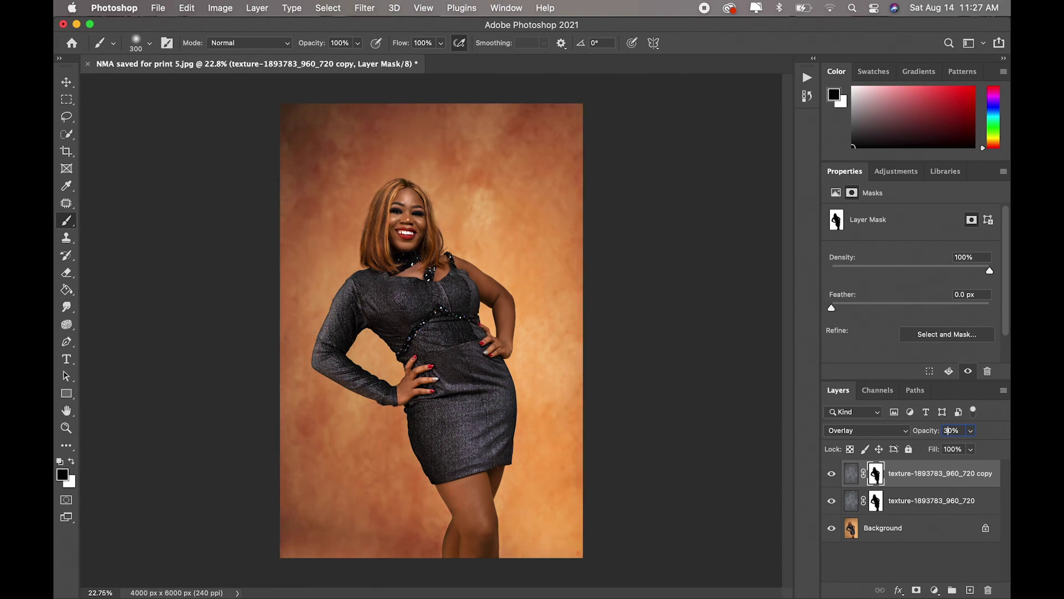